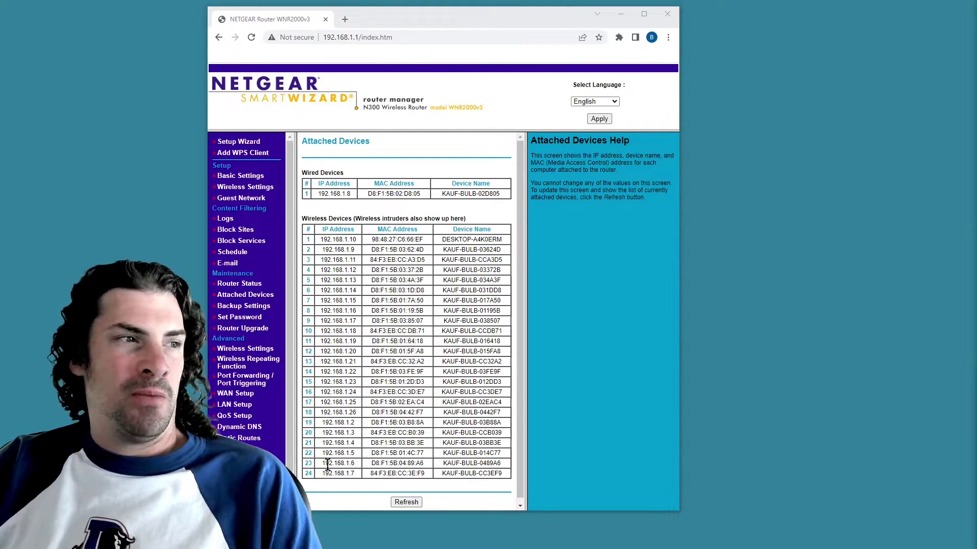
left_click_drag(335, 423, 385, 421)
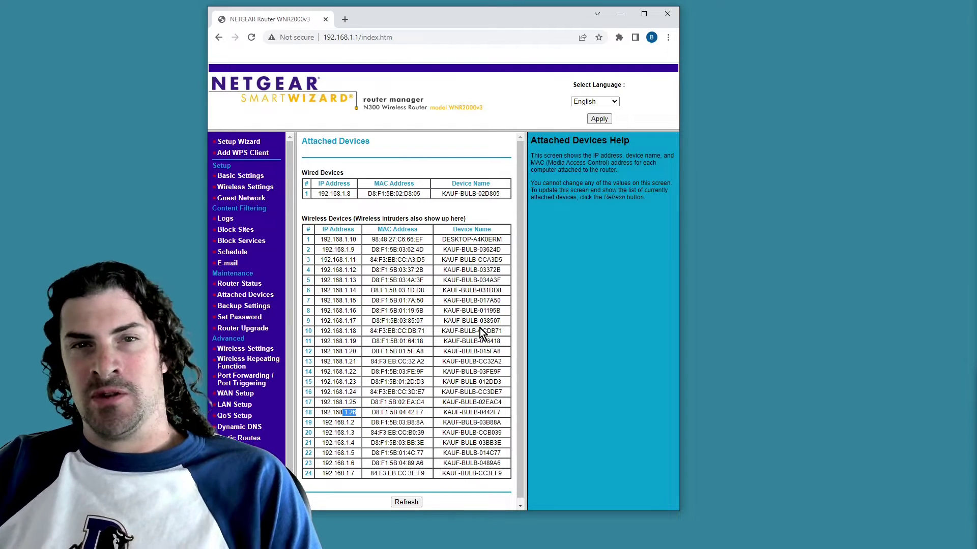
left_click_drag(332, 239, 477, 239)
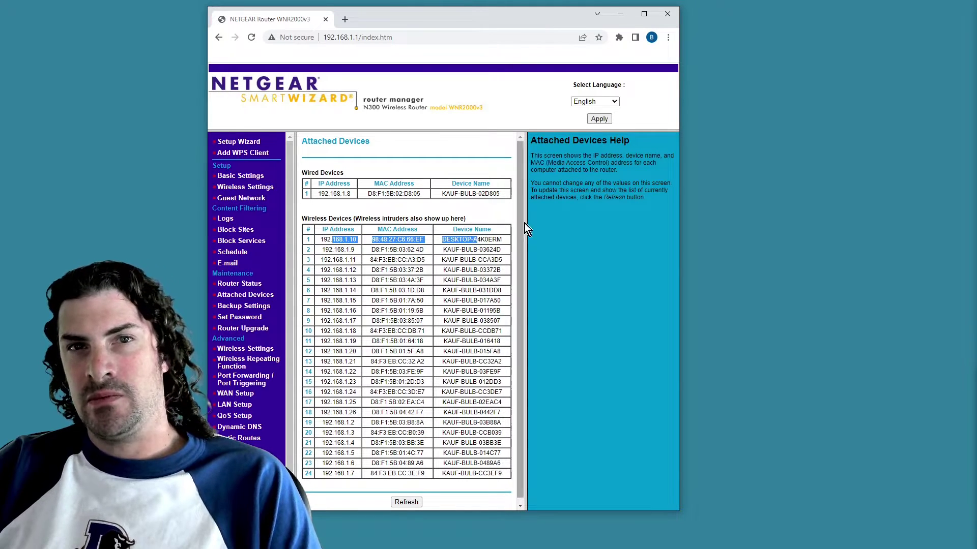
key("alt+Tab")
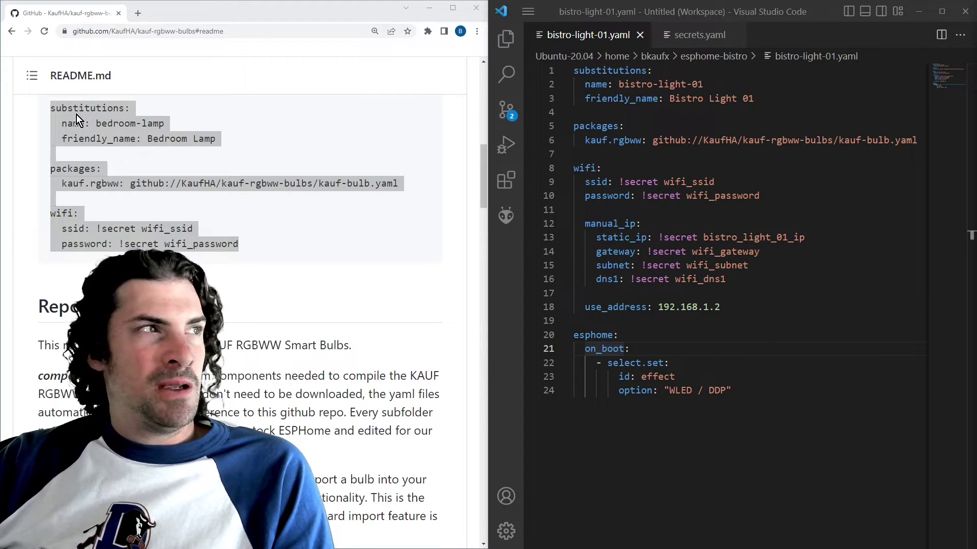
Highlight bistro-light-01.yaml's name substitution, manual_ip block, use_address line and on_boot WLED/DDP block.
triple_click(638, 85)
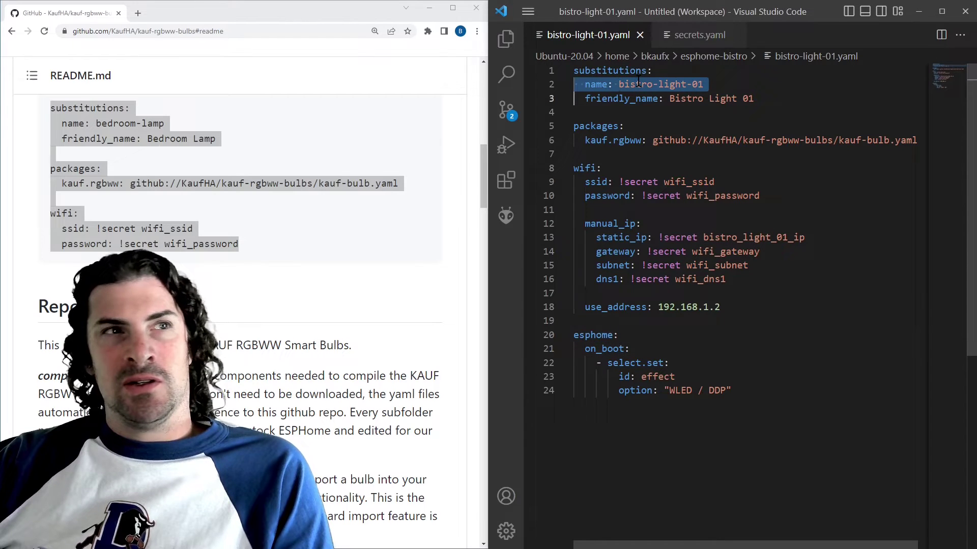
triple_click(603, 224)
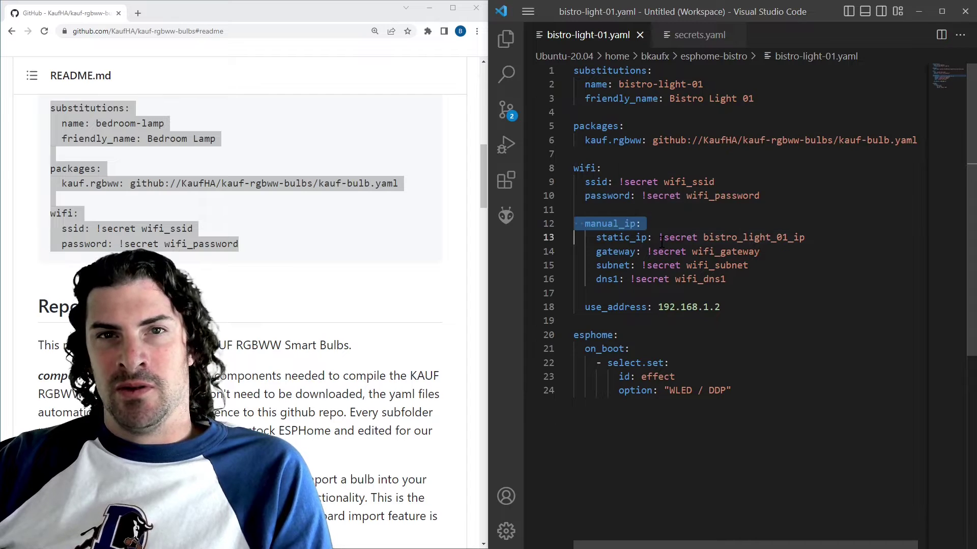
triple_click(621, 307)
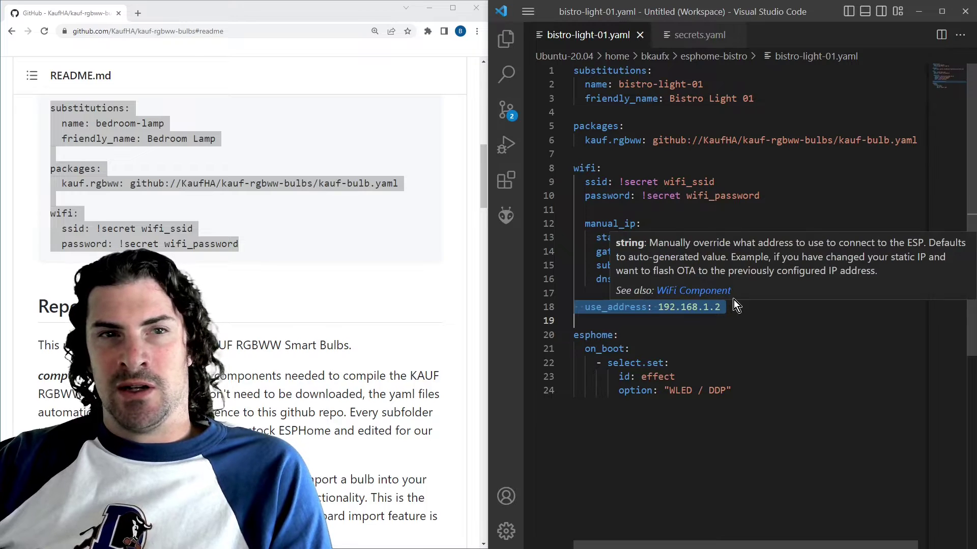
left_click_drag(575, 321, 878, 419)
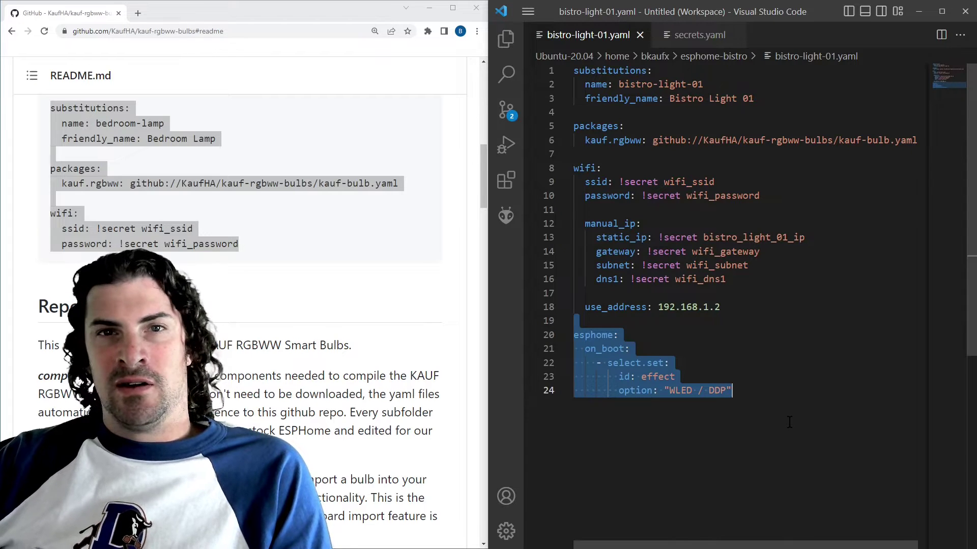
left_click(785, 441)
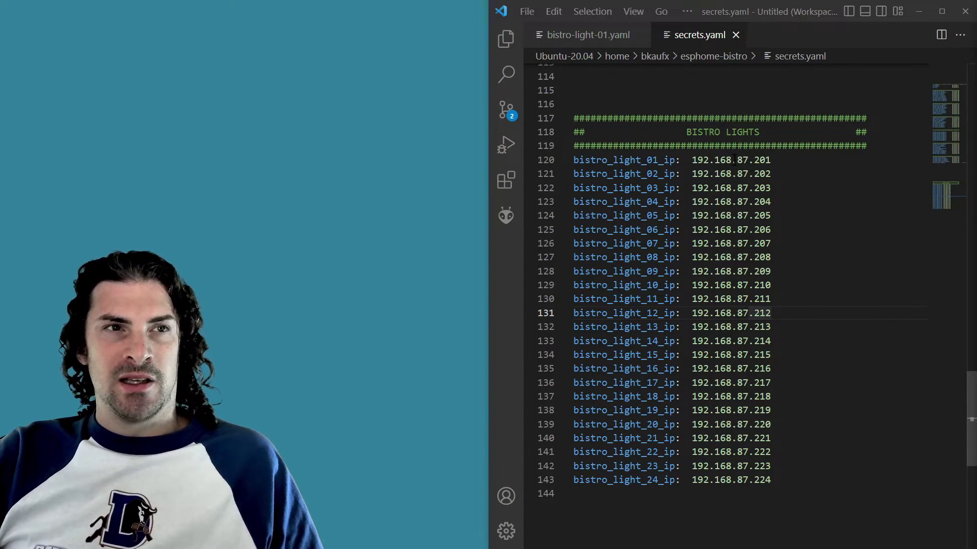
Highlight the 24 bistro light IP entries in secrets.yaml, 192.168.87.201 through 192.168.87.224.
left_click_drag(736, 160, 771, 160)
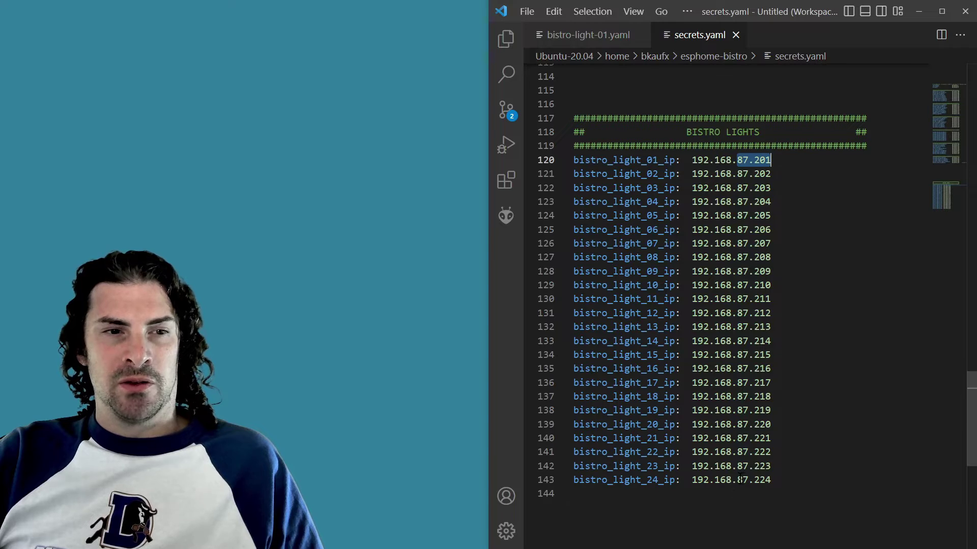
left_click_drag(738, 479, 771, 480)
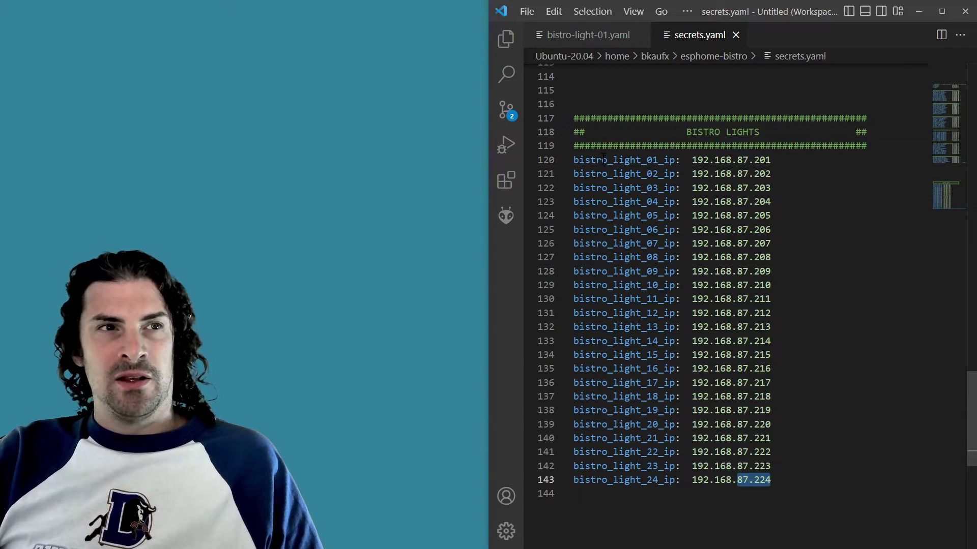
left_click_drag(602, 159, 771, 410)
left_click(771, 369)
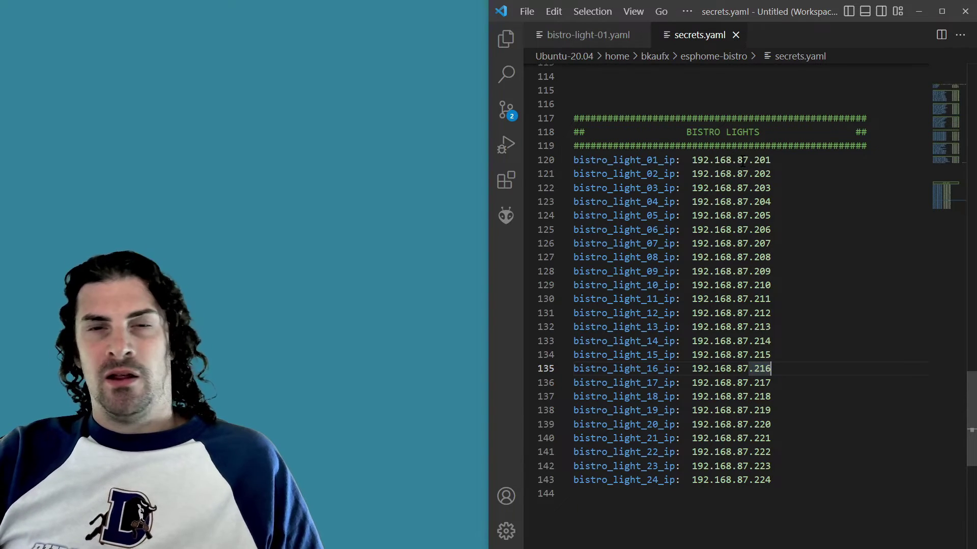
left_click_drag(743, 162, 794, 465)
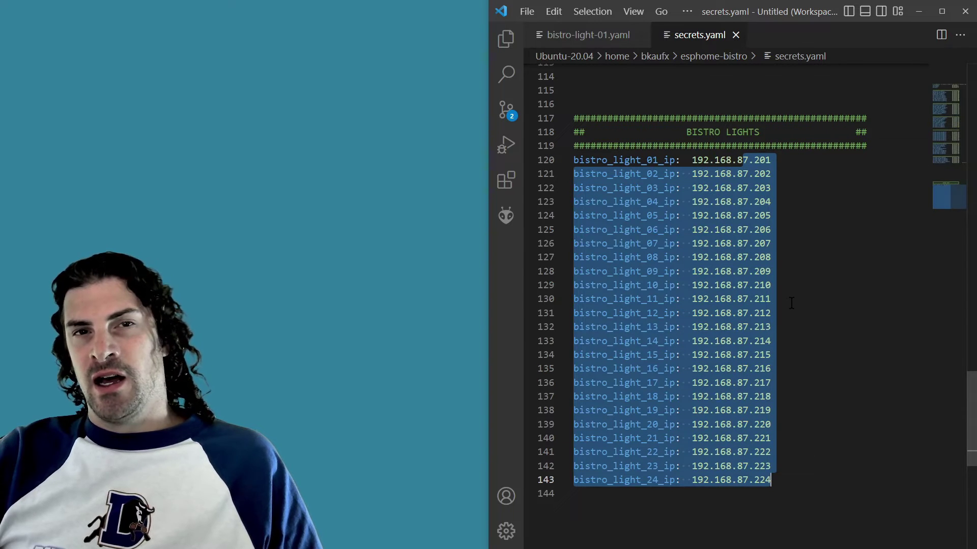
left_click(766, 300)
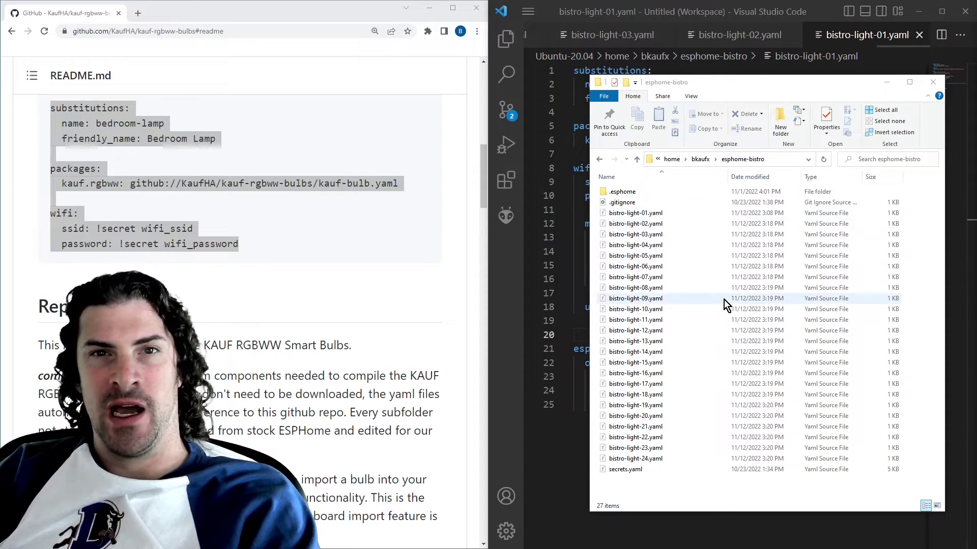
Select bistro-light-24.yaml in the folder, move File Explorer aside and bring VS Code forward.
left_click(634, 459)
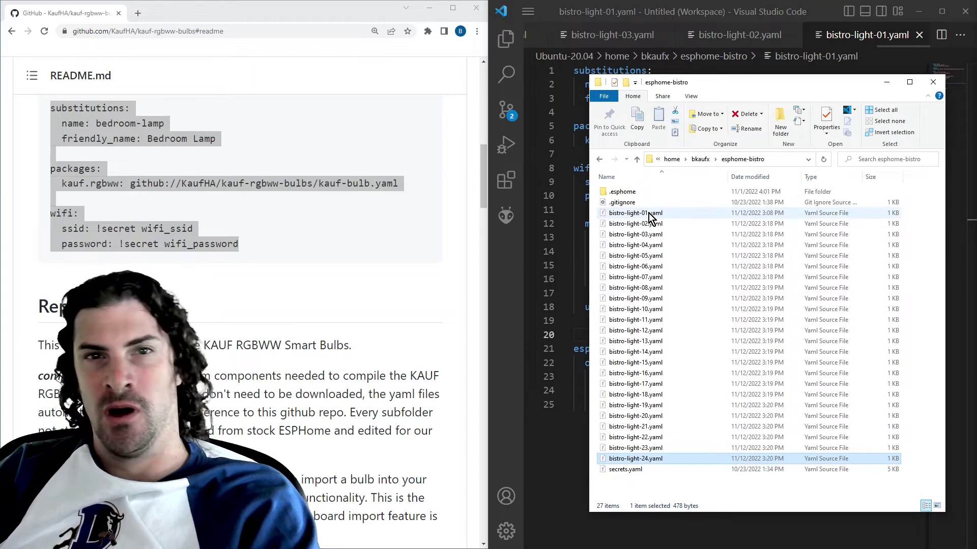
left_click_drag(717, 81, 767, 98)
left_click(634, 287)
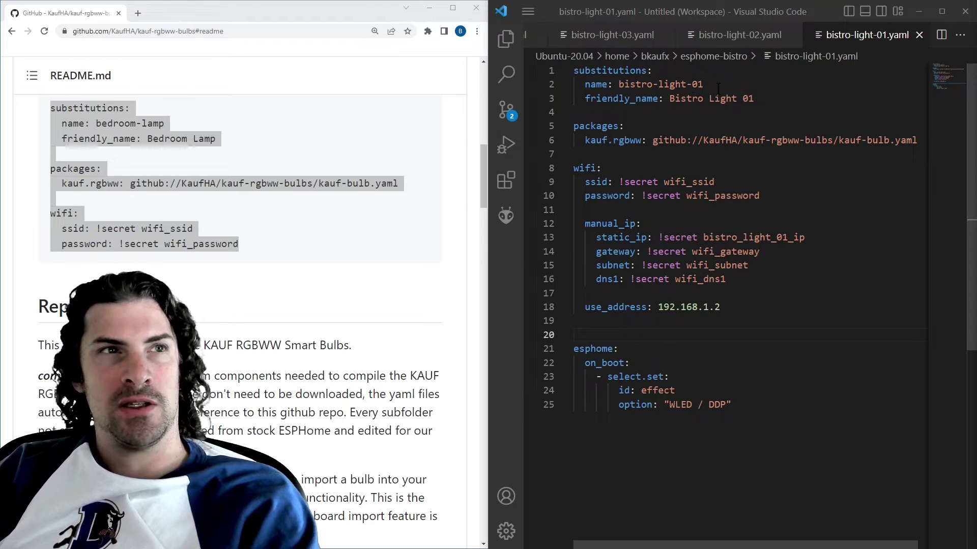
Close bistro-light-01 and check bistro-light-02's name, bistro_light_02_ip secret and use_address 192.168.1.3.
left_click(751, 98)
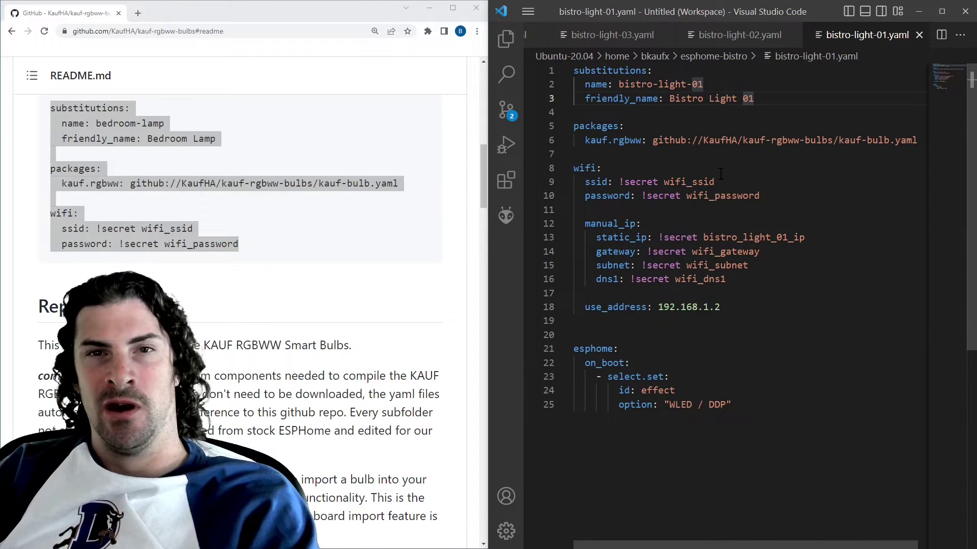
key("ctrl+w")
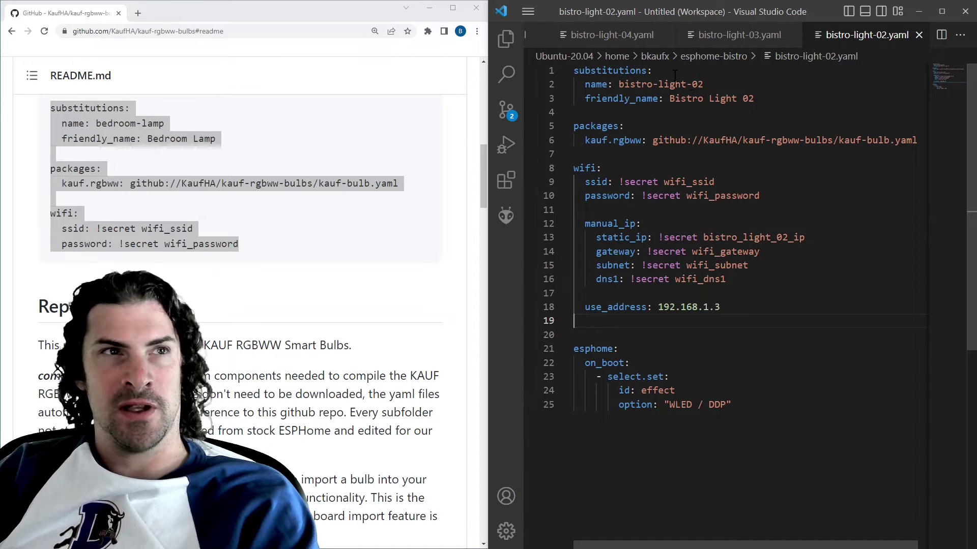
left_click(692, 84)
triple_click(643, 83)
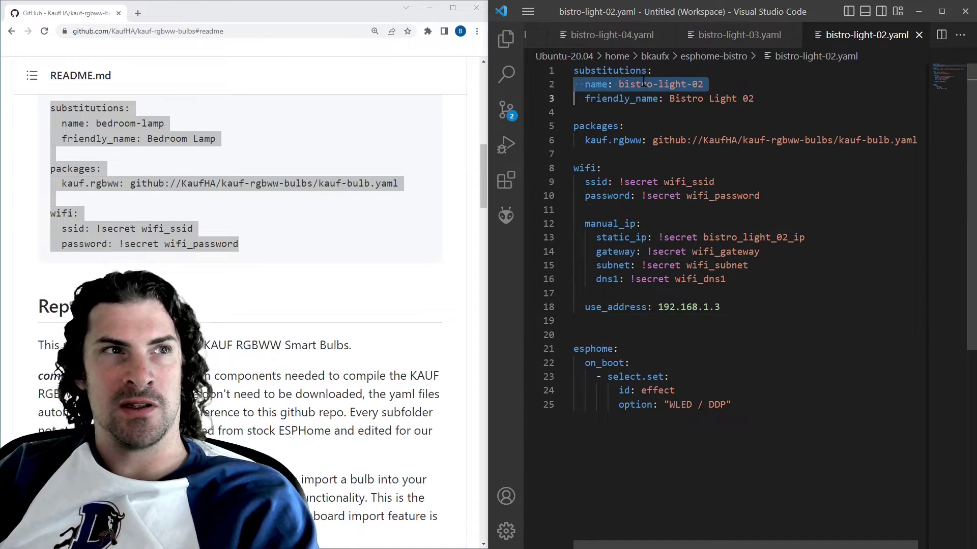
triple_click(723, 98)
double_click(763, 237)
triple_click(763, 237)
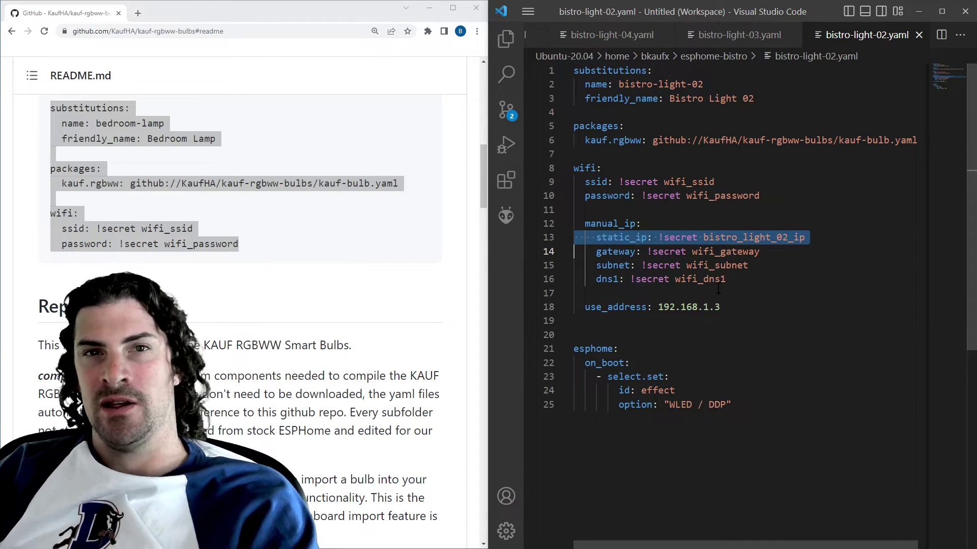
left_click(738, 307)
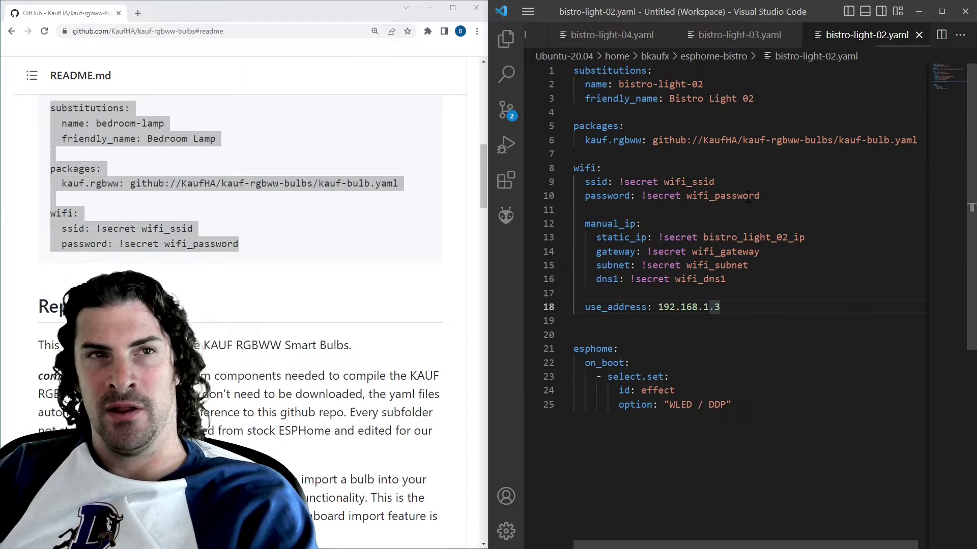
Close bistro-light-02 and the remaining bistro-light config tabs with Ctrl+W.
middle_click(881, 39)
key("ctrl+w")
key("ctrl+w")
key("ctrl+w")
key("ctrl+w")
key("ctrl+w")
key("ctrl+w")
key("ctrl+w")
key("ctrl+w")
key("ctrl+w")
key("ctrl+w")
key("ctrl+w")
key("ctrl+w")
key("ctrl+w")
key("ctrl+w")
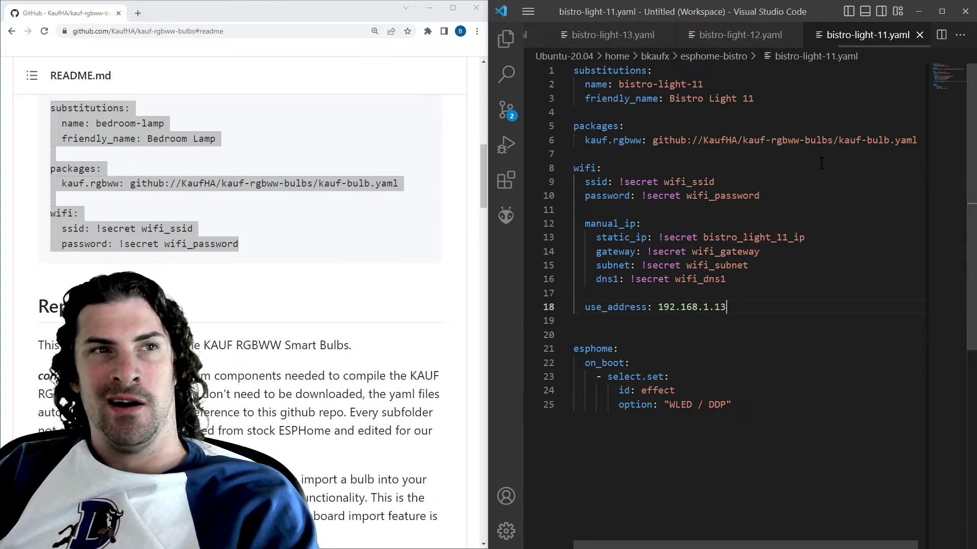
key("ctrl+w")
key("ctrl+w")
key("ctrl+w")
key("ctrl+w")
key("ctrl+w")
key("ctrl+w")
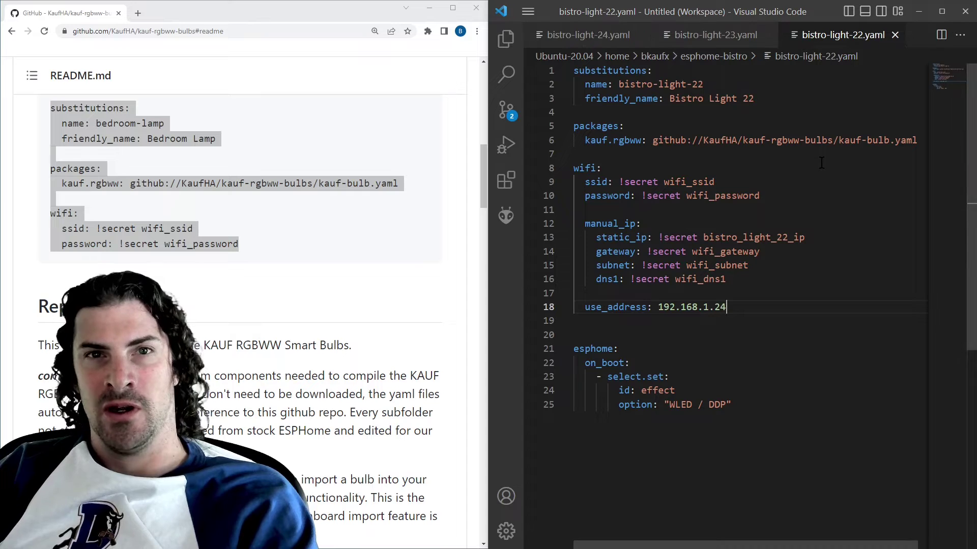
key("ctrl+w")
key("ctrl+w")
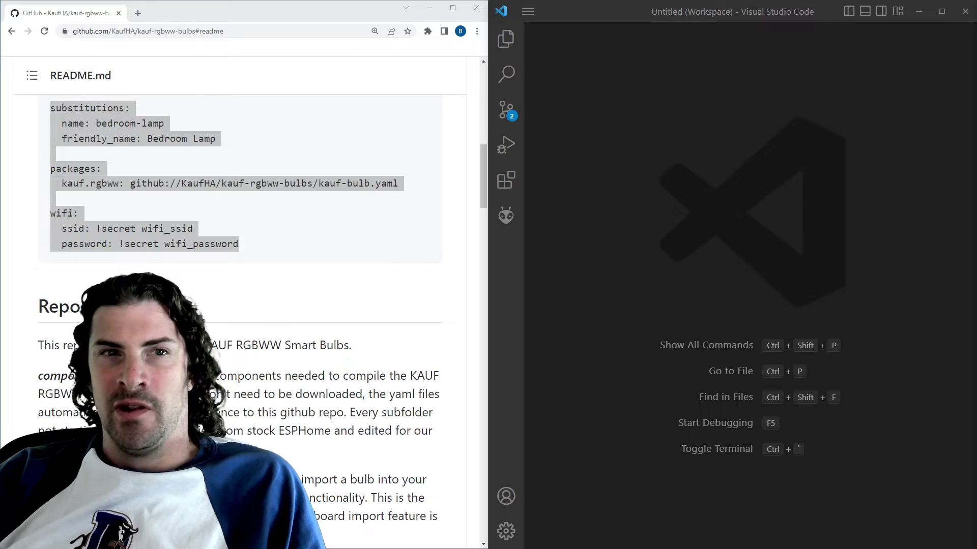
Snap the terminal to the right half and scroll up through the grep output.
left_click_drag(976, 66, 725, 84)
scroll(724, 282, "up", 12)
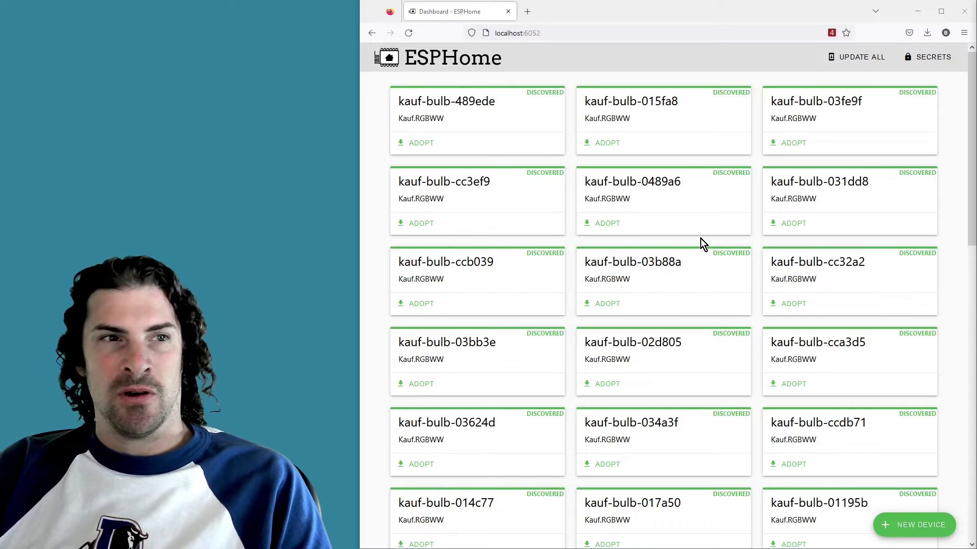
Scroll to the bistro-light cards and start, then cancel, the bistro-light-11 update.
scroll(693, 231, "down", 12)
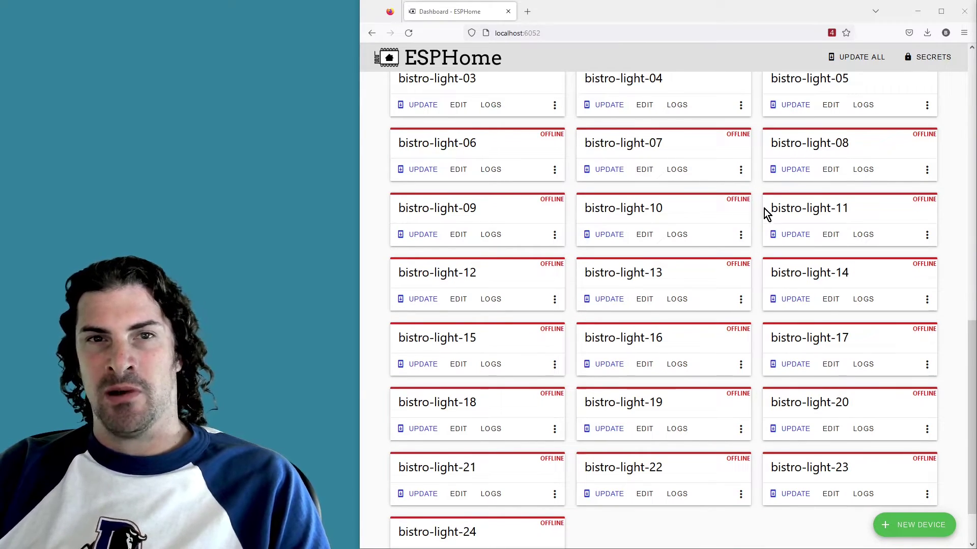
left_click(794, 235)
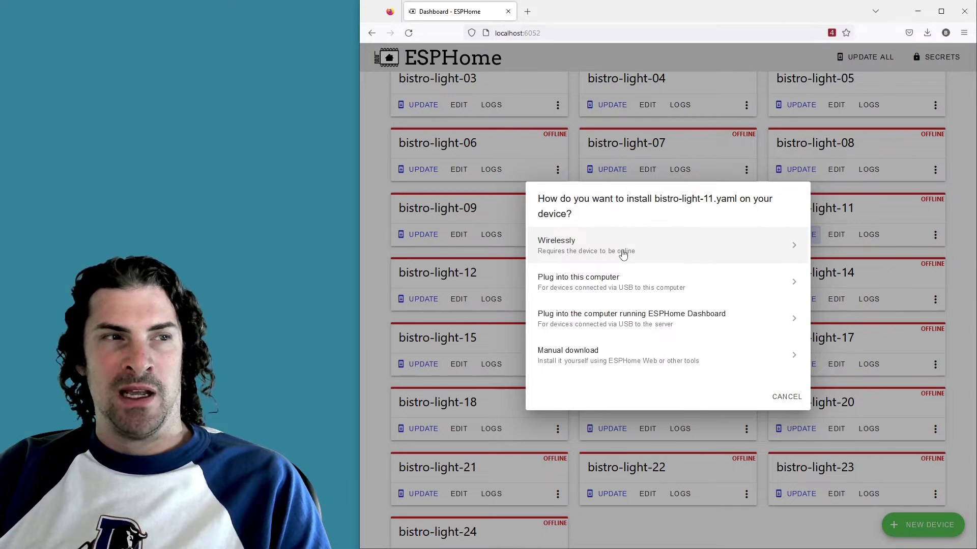
left_click(787, 397)
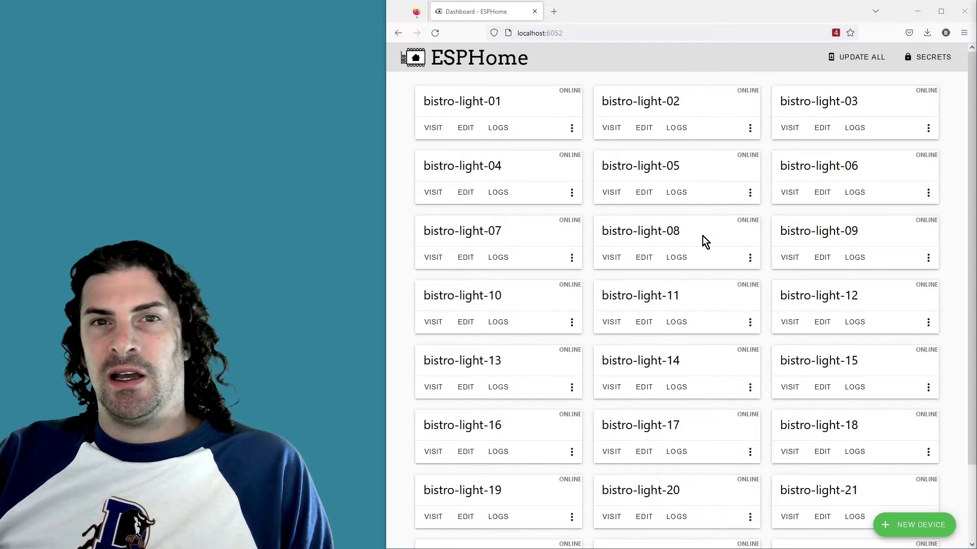
Delete the use_address line and its blank line from bistro-light-01's config, then save.
left_click(466, 128)
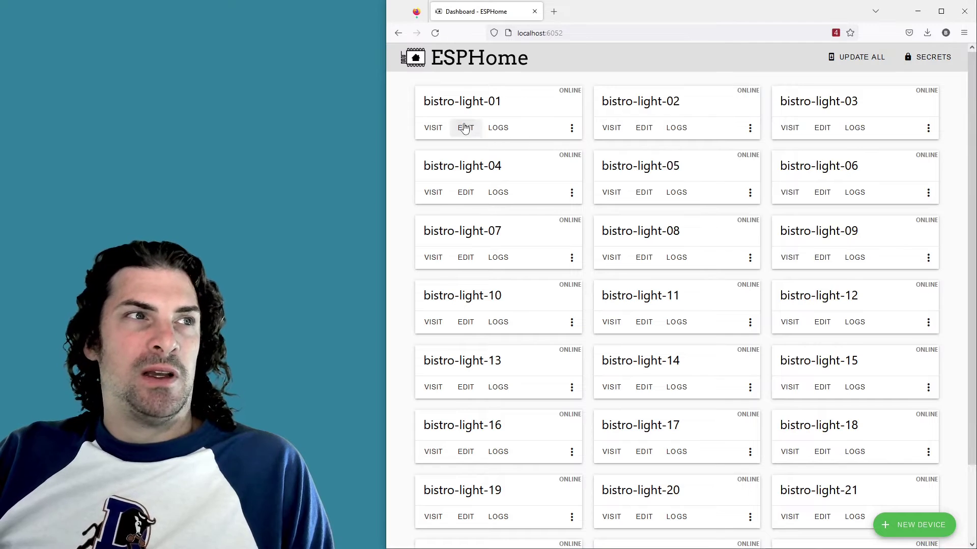
triple_click(511, 241)
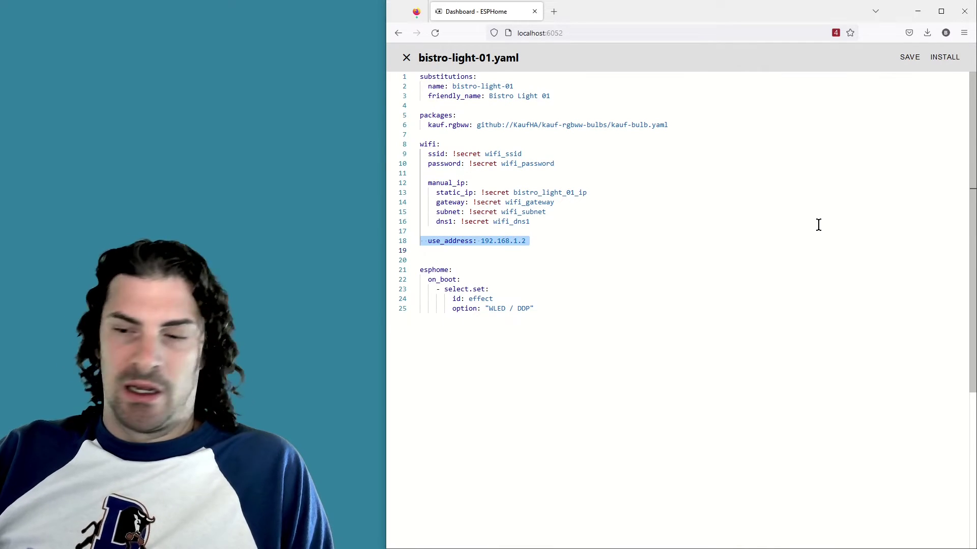
key("Delete")
key("Delete")
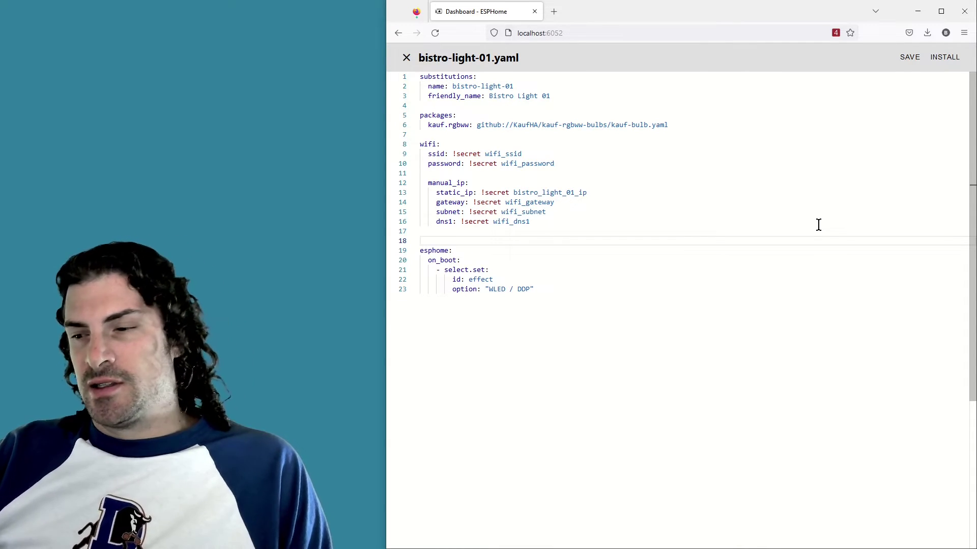
key("Delete")
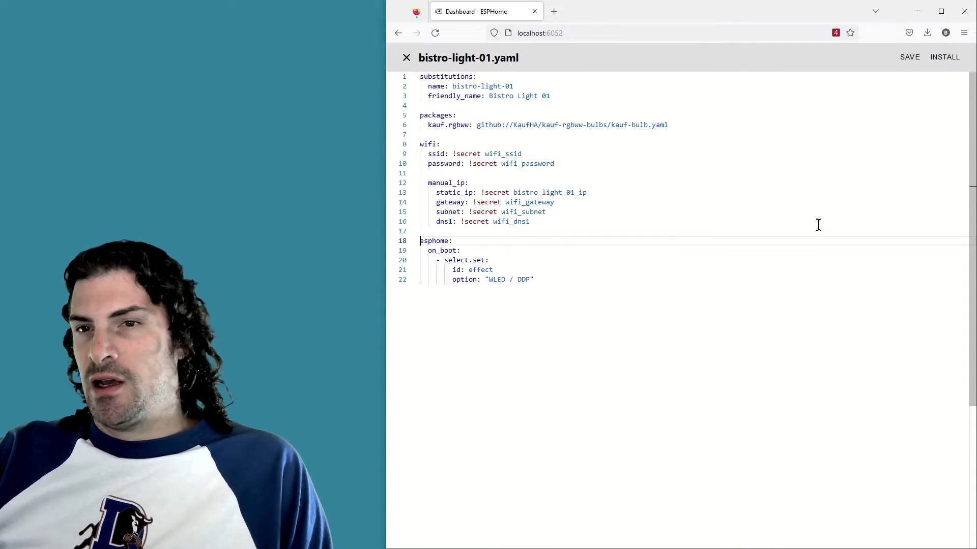
left_click(910, 57)
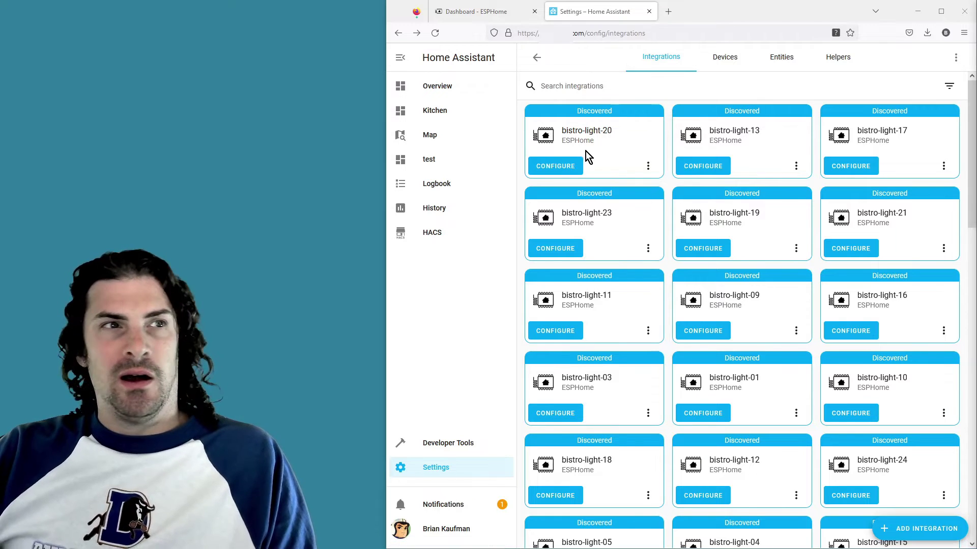
Add the discovered bistro-light-20 device to Home Assistant without assigning an area.
left_click(573, 165)
left_click(800, 328)
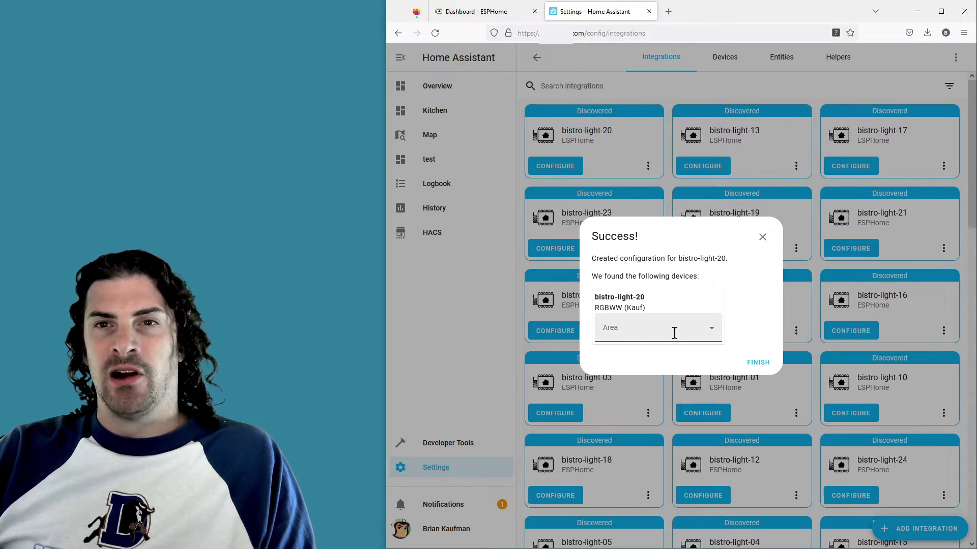
left_click(753, 363)
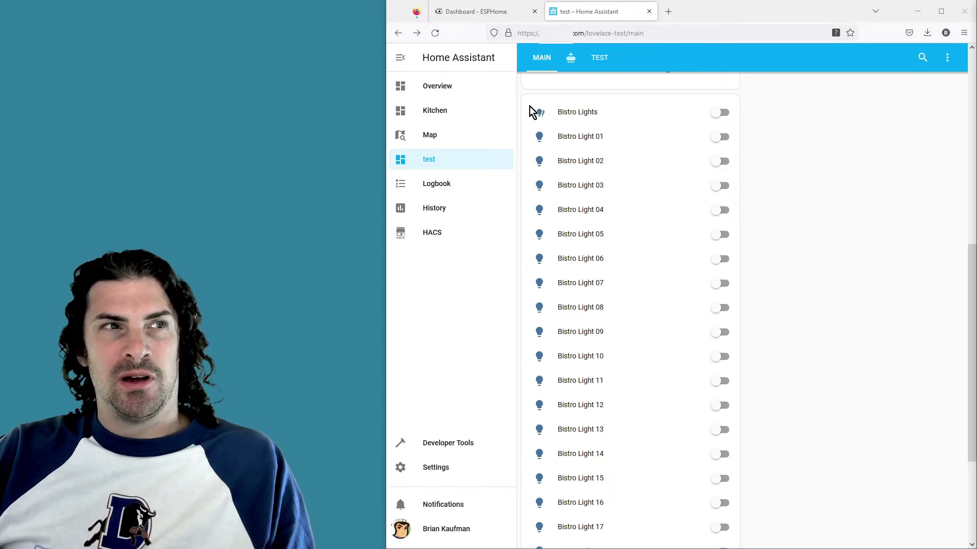
Toggle the Bistro Lights group switch on, off and on again.
left_click(719, 117)
left_click(719, 117)
left_click(719, 117)
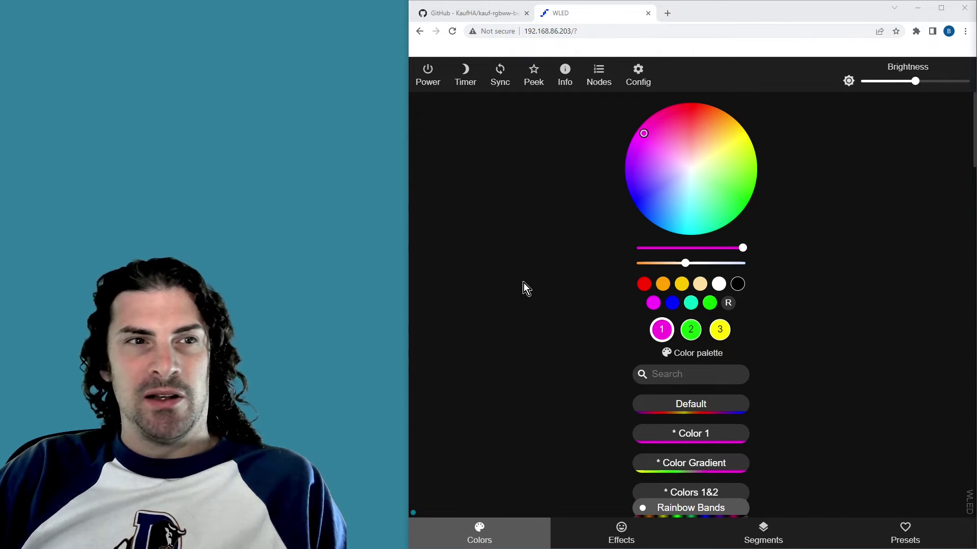
Open WLED's LED Preferences and keep output 1's type as DDP RGB (network).
left_click(638, 74)
left_click(658, 232)
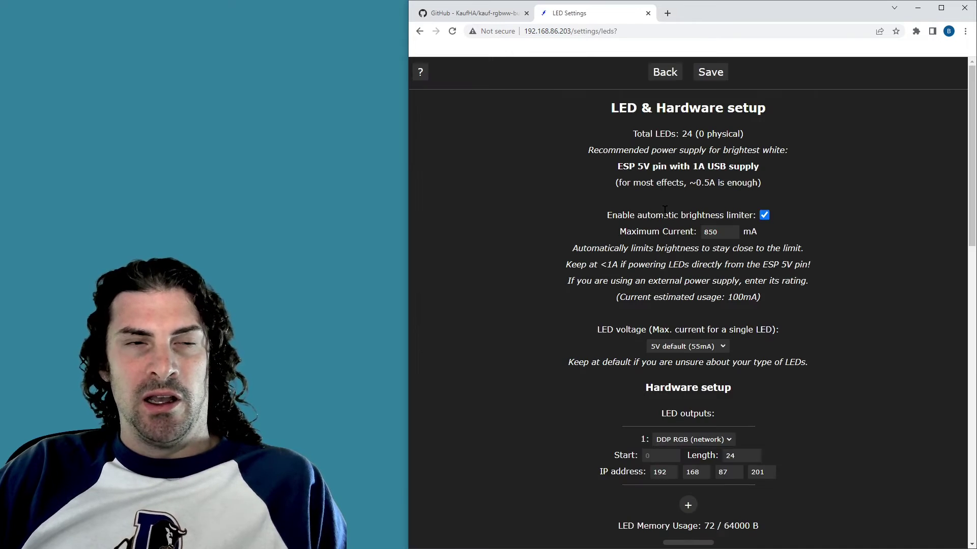
scroll(776, 218, "down", 5)
scroll(776, 218, "up", 3)
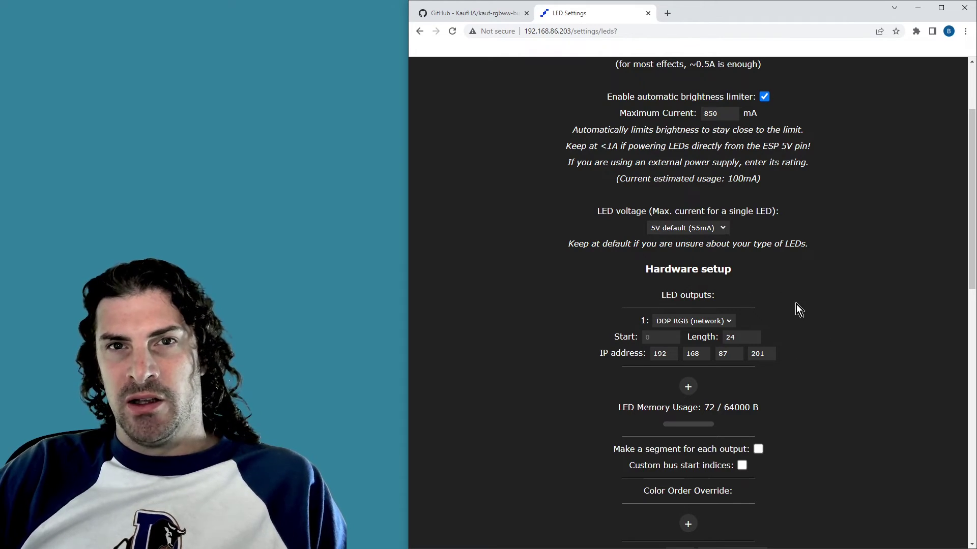
left_click(678, 322)
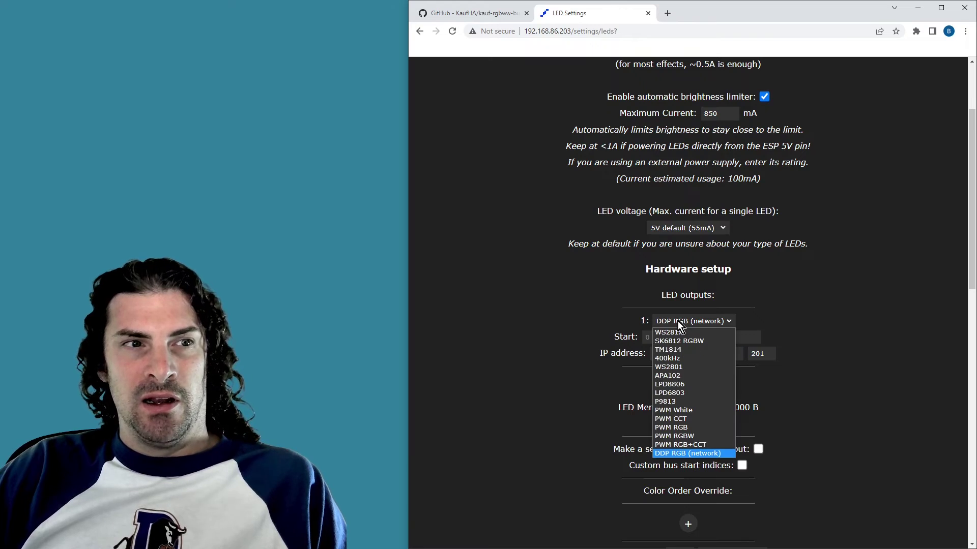
left_click(679, 323)
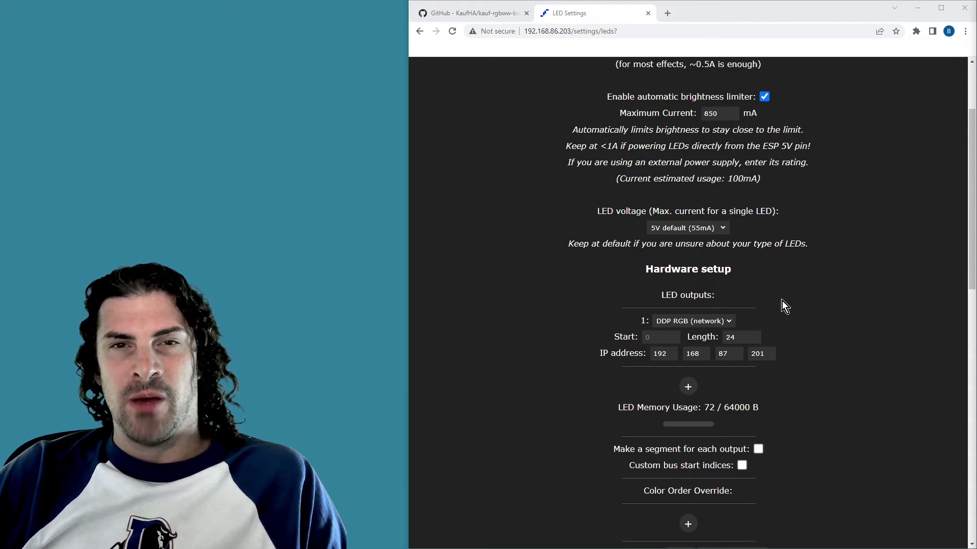
Switch to the GitHub README's DDP Functionality section for kauf-rgbww-bulbs.
left_click(492, 15)
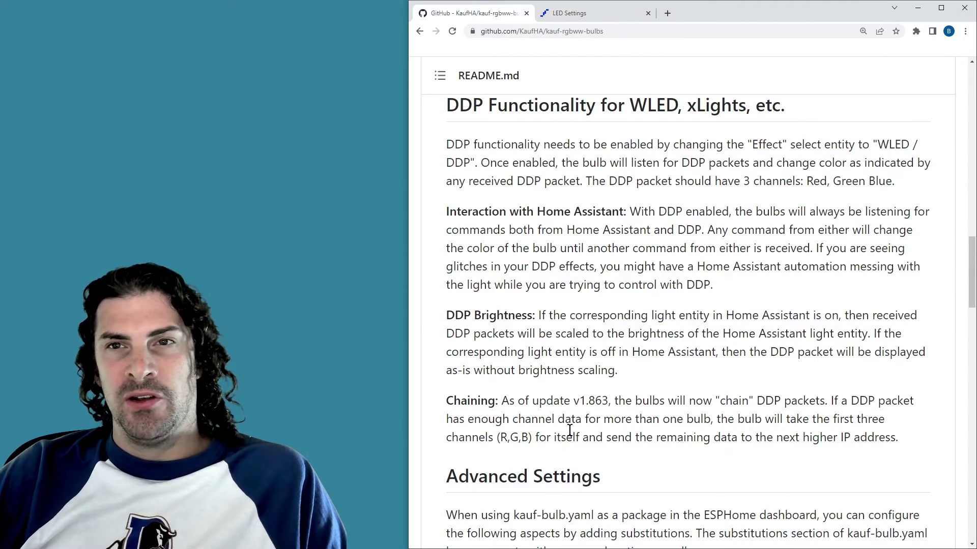